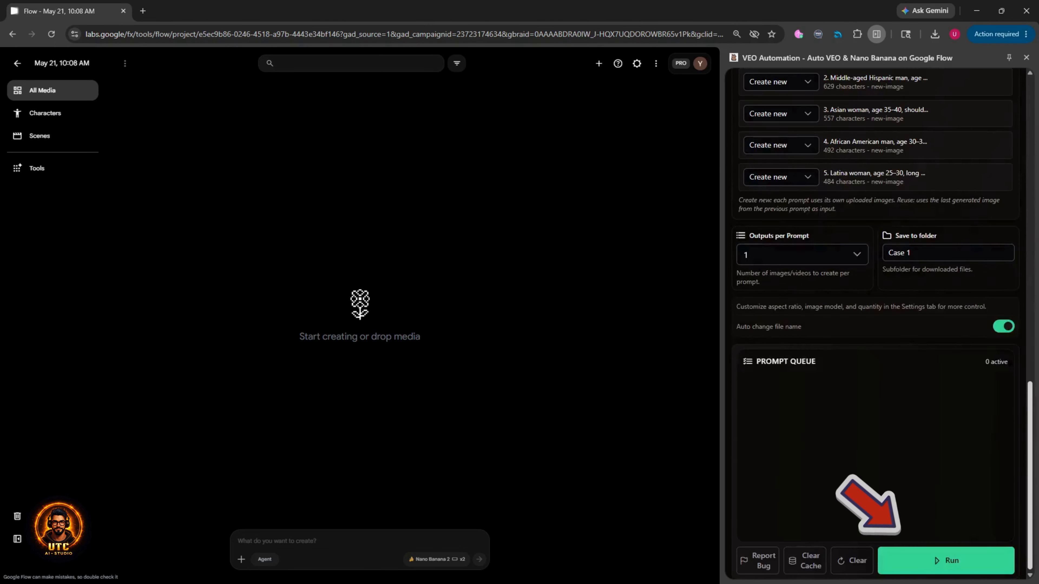
Step: Run the five new-image character prompts in VEO Automation, with one output each and Case 1 as the save folder
click(945, 560)
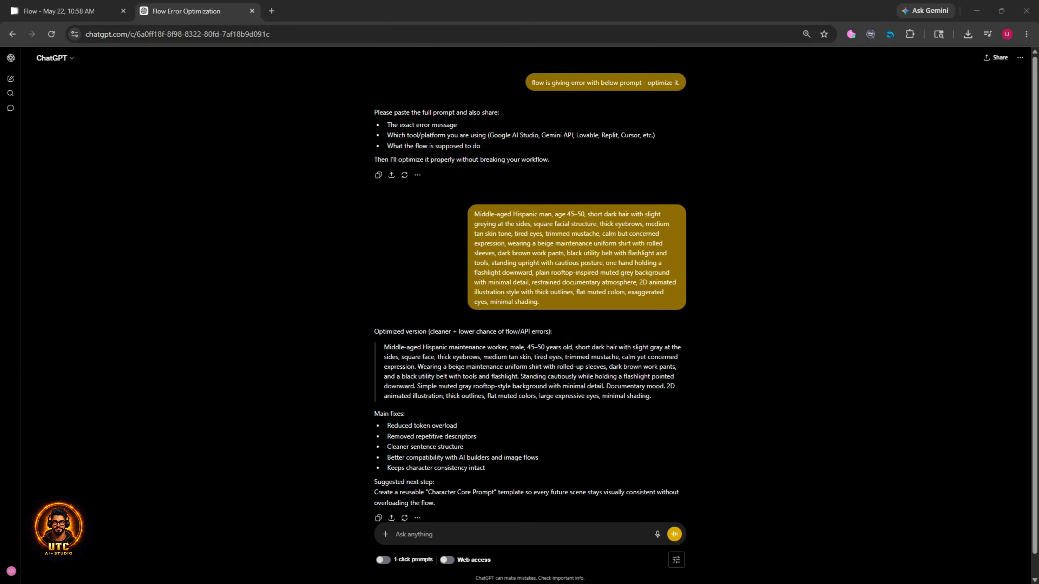
Step: Have ChatGPT optimize the character prompt for the African American man, age 30–35, and copy the rewritten prompt
text(African American man, age 30–35, shaved head, medium athletic build, dark brown skin tone, serious focused eyes, clean-shaven face, wearing a dark LAPD-style patrol uniform with utility belt and radio, neutral professional expression, standing alert with squared shoulders and arms relaxed at sides, muted urban hallway background with minimal detail, restrained documentary atmosphere, 2D animated illustration style with thick outlines, flat muted colors, exaggerated eyes, minimal shading.)
click(674, 535)
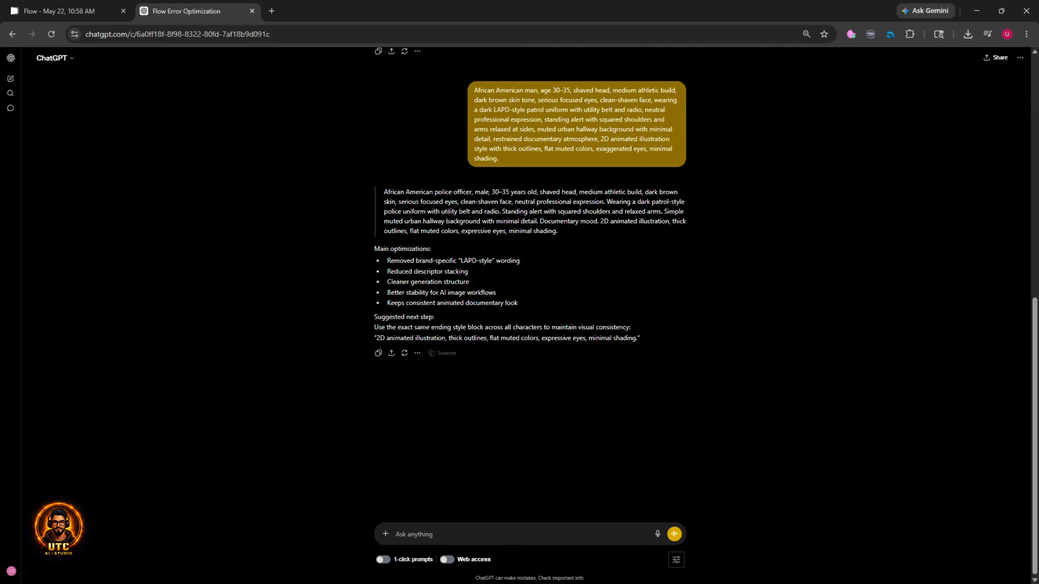
triple_click(531, 212)
key(ctrl+c)
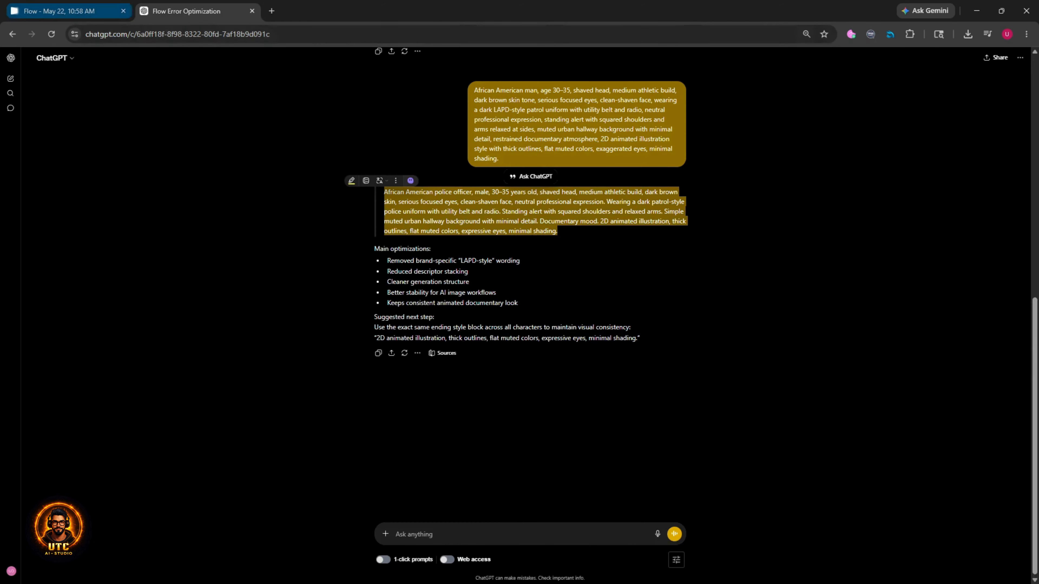
Step: In Flow, open VEO Automation, dismiss its "Unusual Activity" notice and paste the optimized police officer prompt into the prompt box
click(66, 11)
click(910, 34)
click(808, 223)
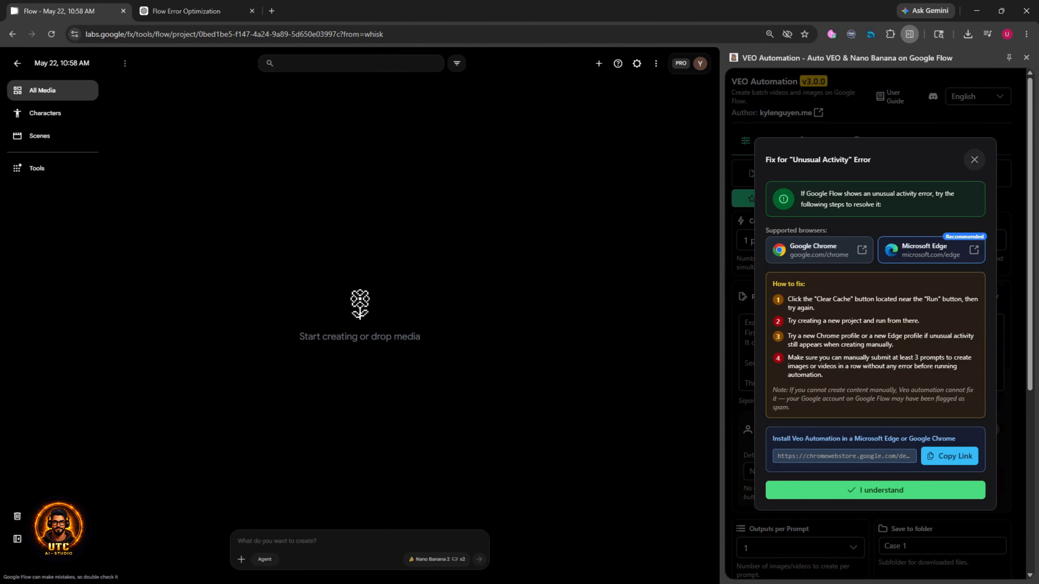
click(975, 160)
click(874, 345)
key(ctrl+v)
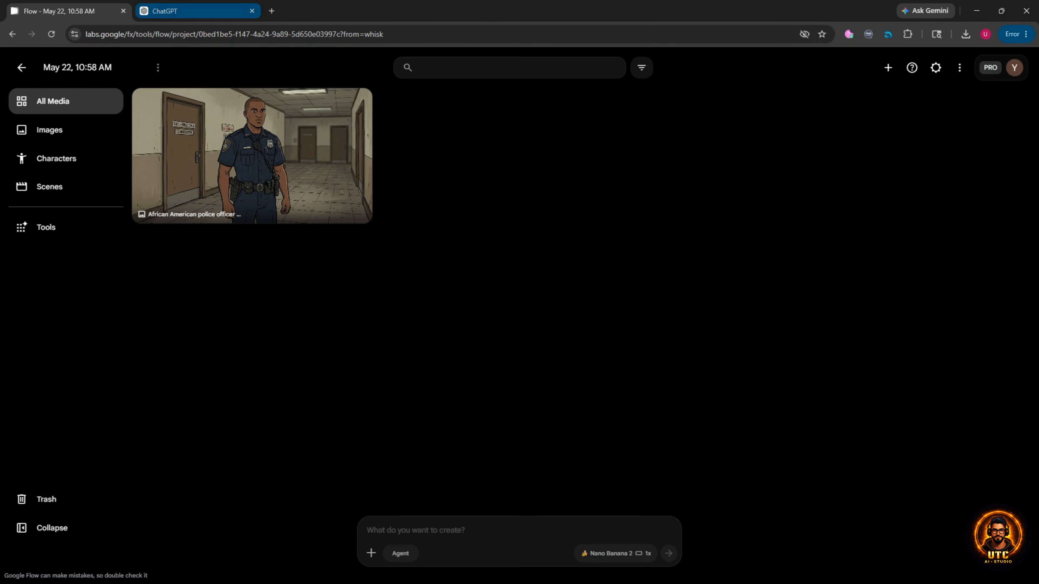
Step: In ChatGPT, submit the copied Elisa Lam story and request "Create separate image prompts for every character in this story"
click(198, 11)
key(ctrl+v)
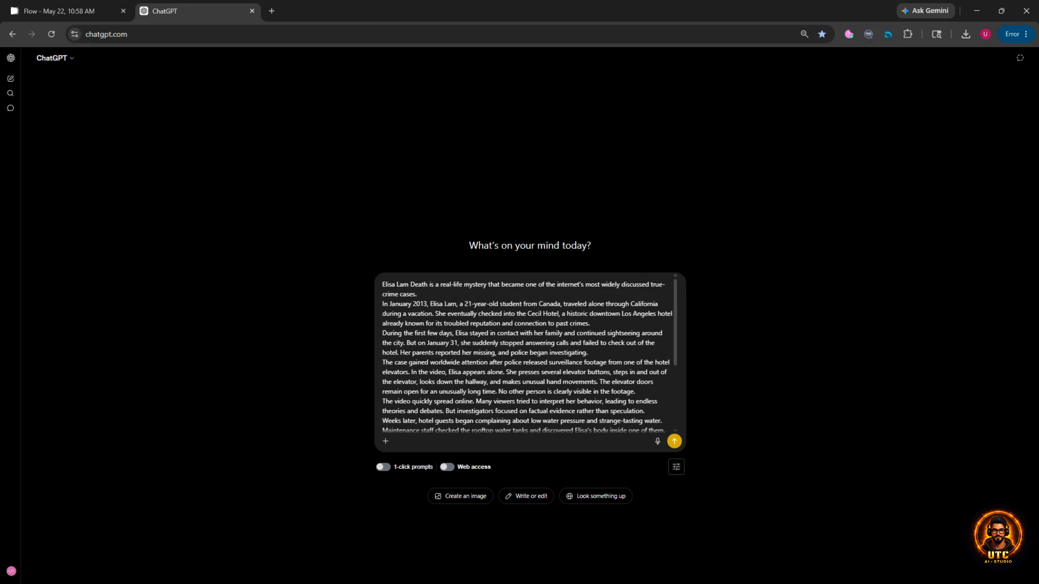
key(Return)
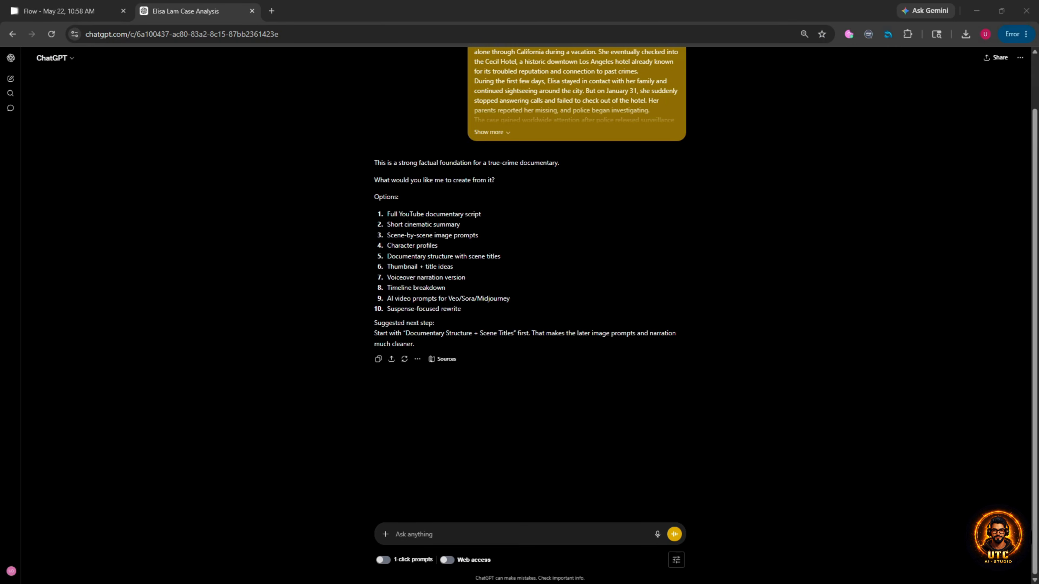
text(Create separate image prompts for every character in this story)
key(Return)
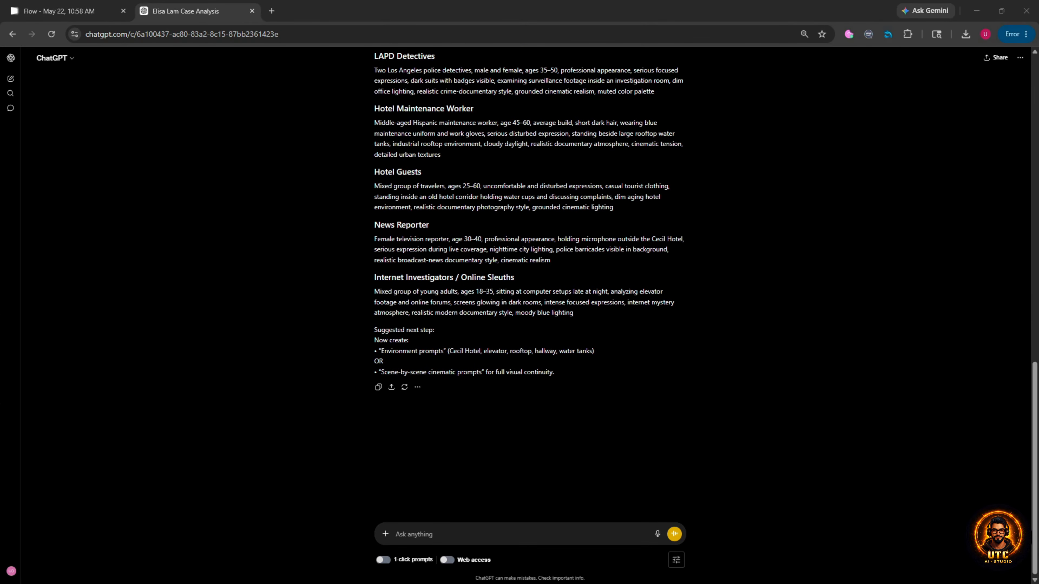
Step: Ask for individual 5-second image prompts for every scene, each ending with a 'Characters in Scene:' line listing full names, without the break tag
text(Now create individual image prompts for every scene in the story, keeping each scene to 5 seconds. <break time="0.5s" /> At the end of each scene prompt, add a clearly labeled next line that reads 'Characters in Scene:' followed by the full names of every character present in that scene.)
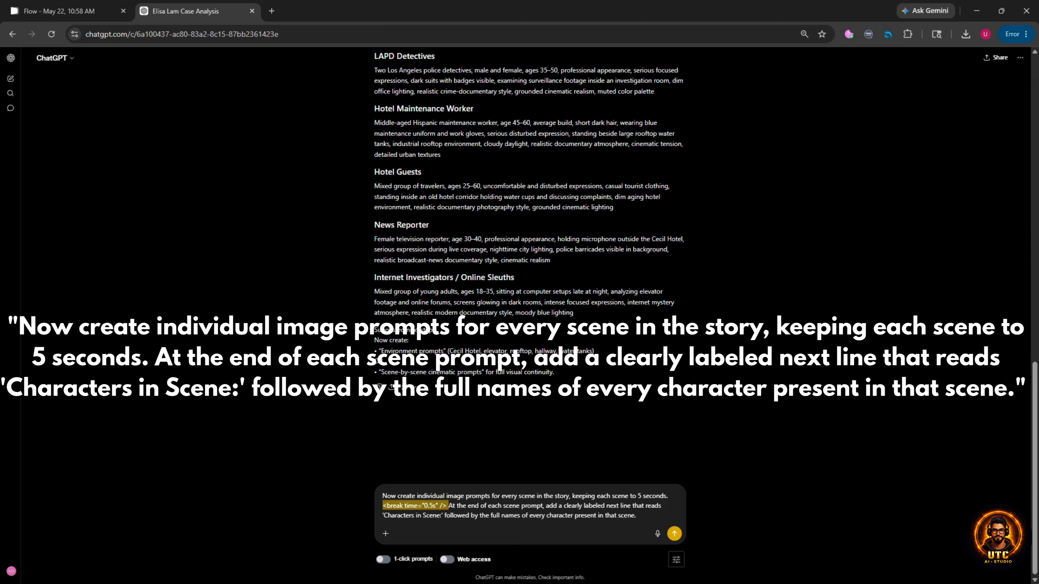
key(BackSpace)
key(Return)
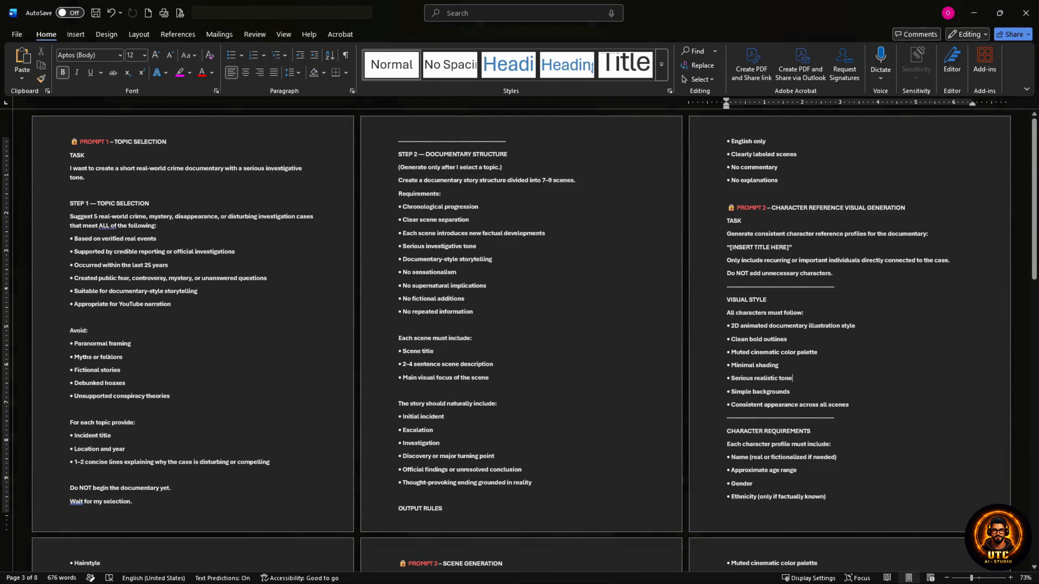
scroll(520, 331, down, 5)
scroll(520, 330, down, 15)
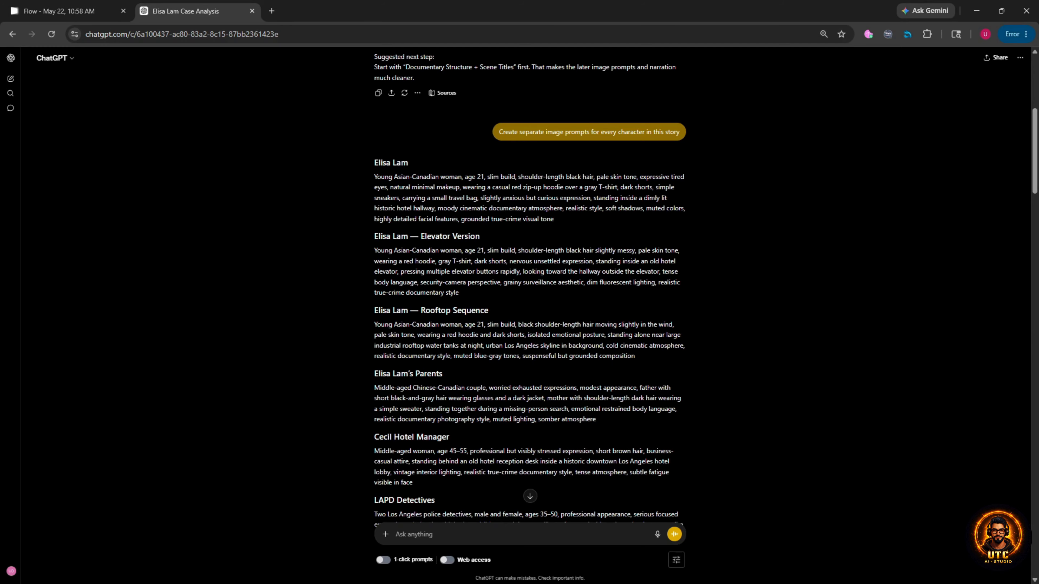
Step: Copy the first Elisa Lam character prompt into Flow and generate two 9:16 images with Nano Banana 2
drag(554, 220, 374, 177)
key(ctrl+c)
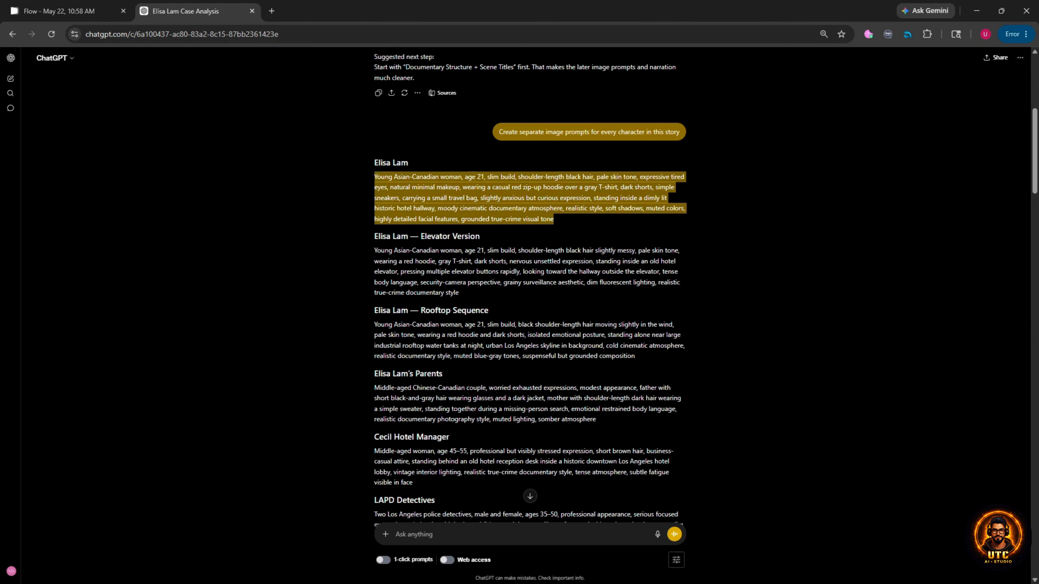
click(66, 12)
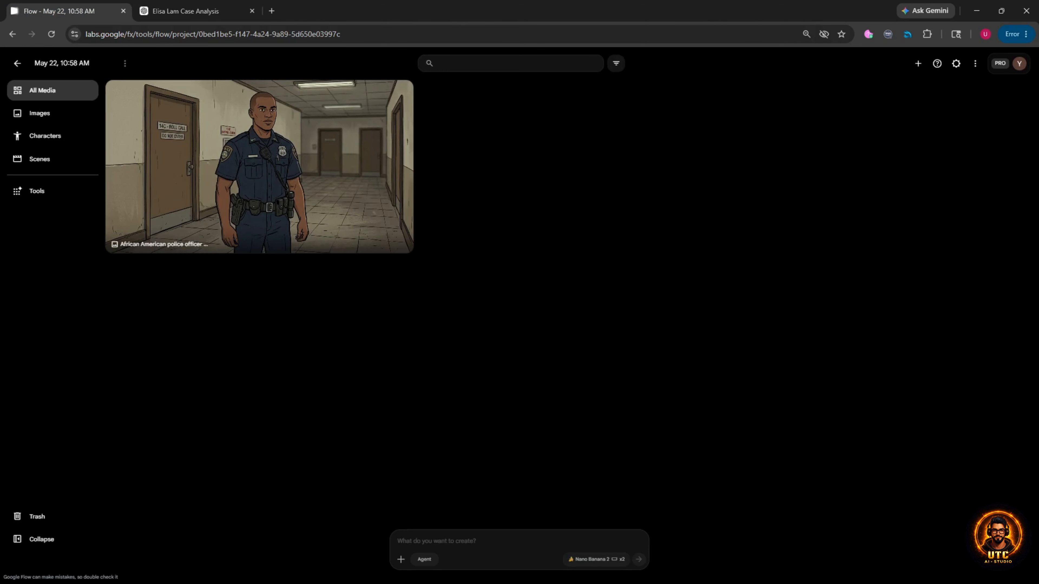
key(ctrl+v)
click(569, 560)
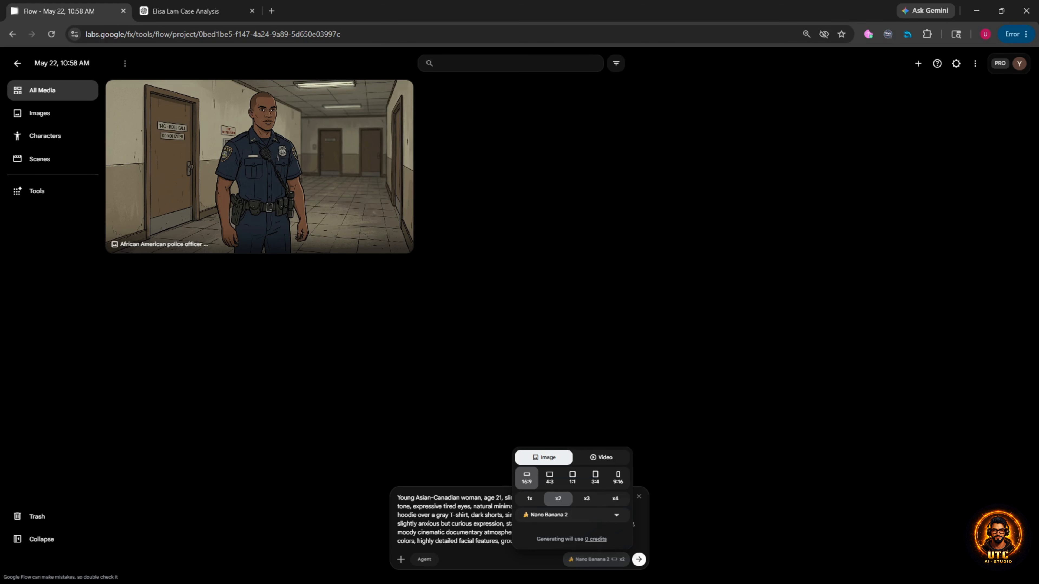
click(574, 516)
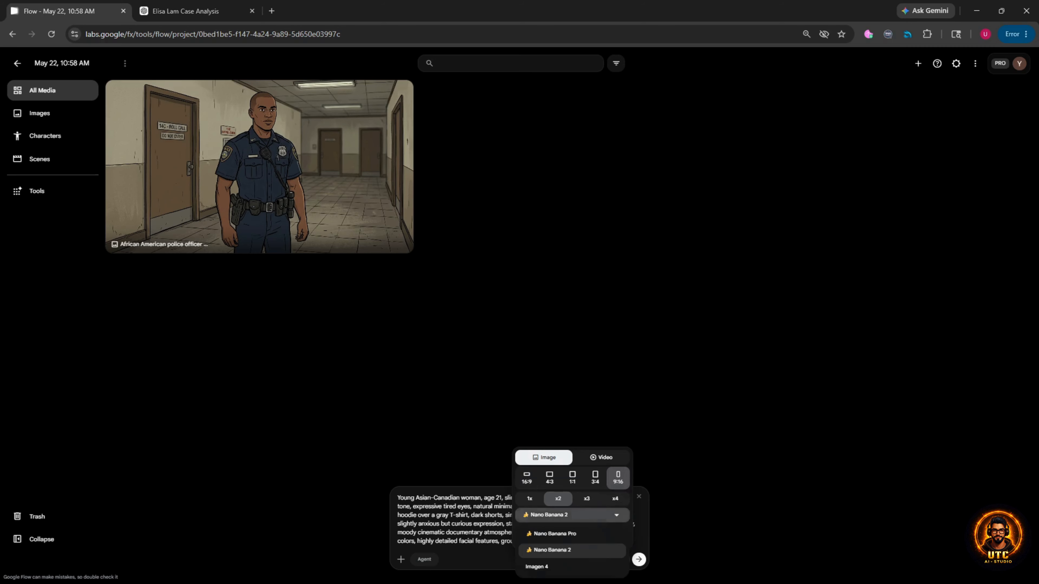
click(572, 551)
click(639, 559)
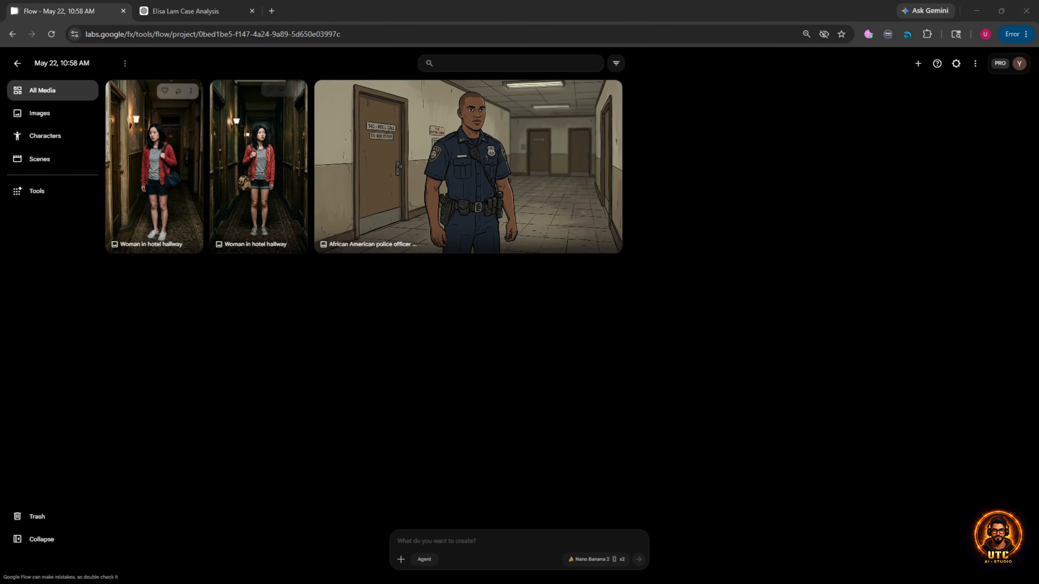
Step: Move the first of the two generated "Woman in hotel hallway" images to the trash
click(191, 91)
click(191, 91)
click(191, 92)
click(190, 247)
Step: Copy the "Elisa Lam — Elevator Version" prompt from ChatGPT into Flow and generate its images
click(192, 11)
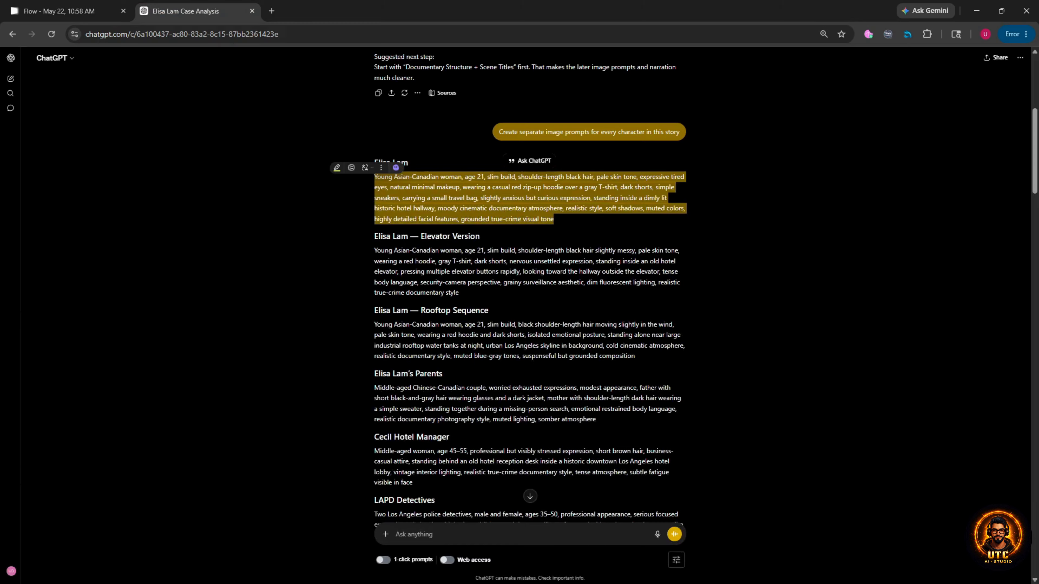
drag(460, 293, 365, 251)
key(ctrl+c)
key(ctrl+1)
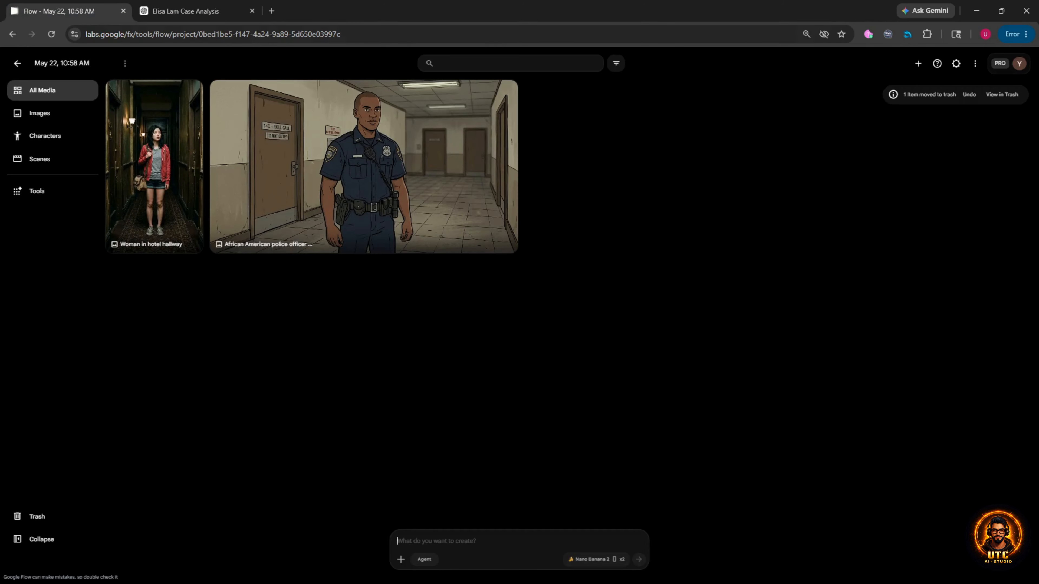
key(ctrl+v)
click(596, 560)
click(639, 560)
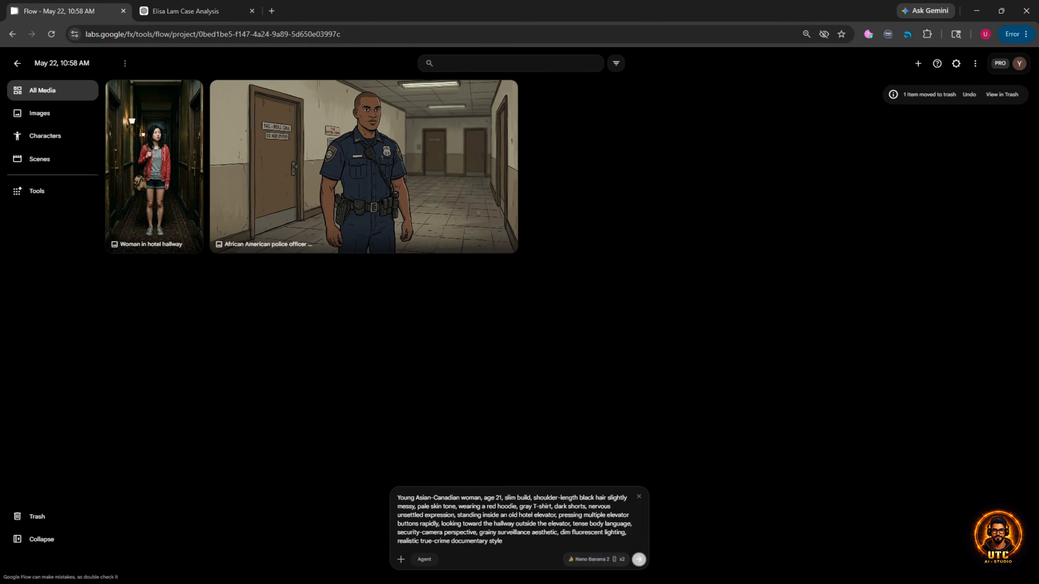
click(639, 559)
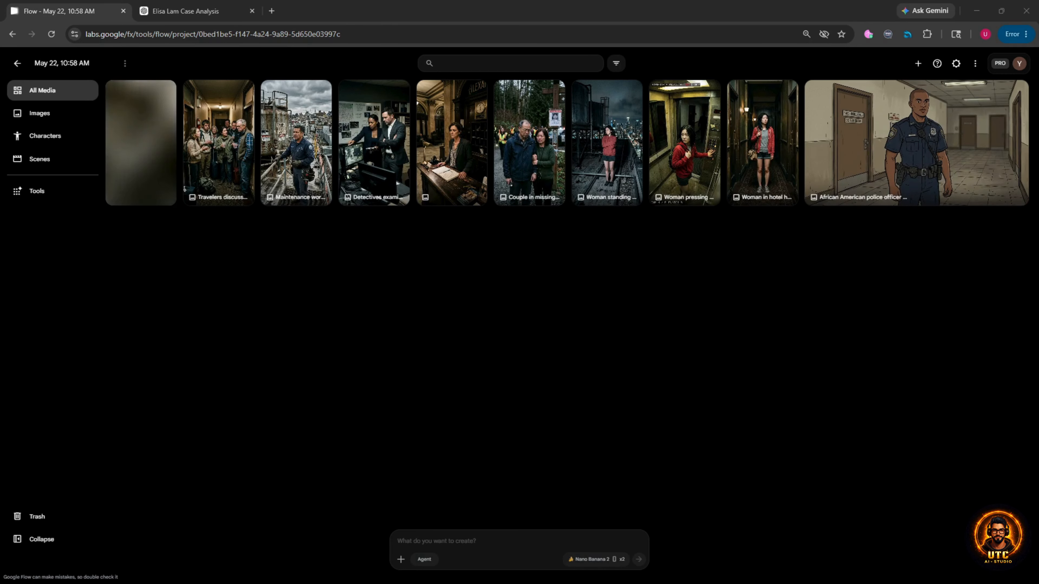
Step: Move the newest generated image, the duplicate of the travelers group, to the trash
click(164, 92)
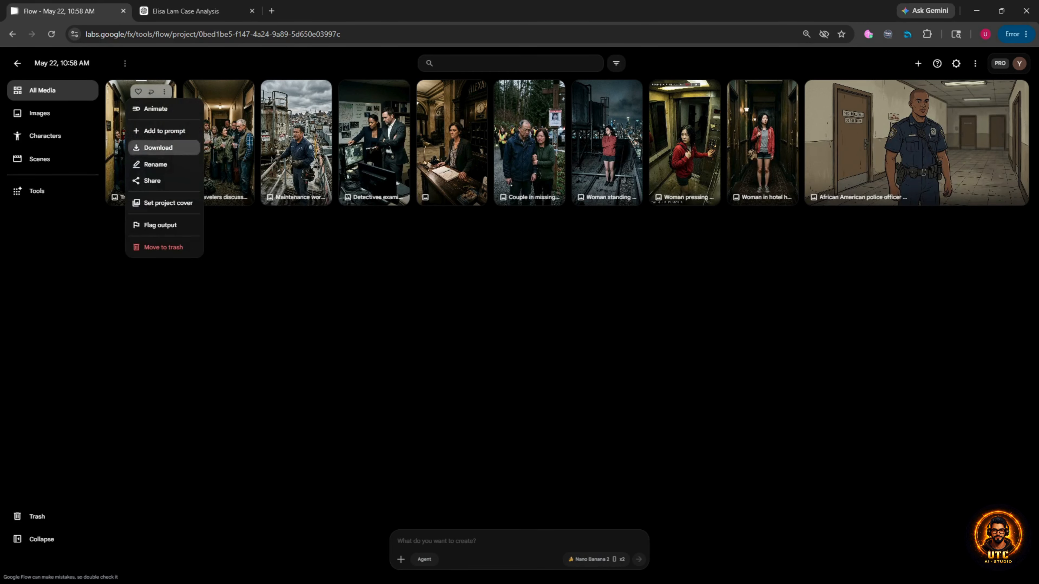
click(164, 247)
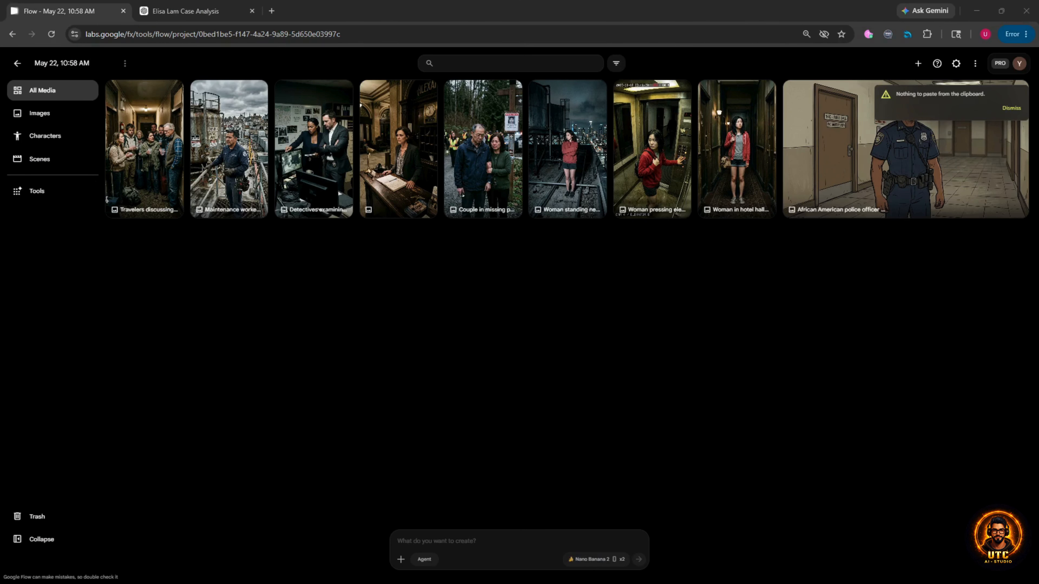
Step: Copy the "Scene 1 — Arrival in Los Angeles" prompt from ChatGPT and paste it into Flow's prompt box
click(186, 12)
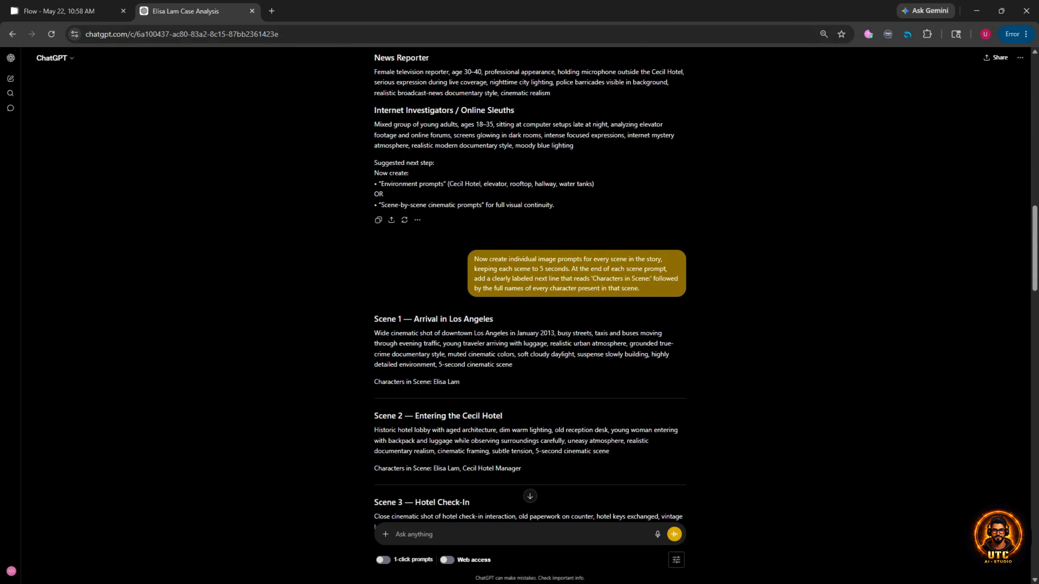
drag(513, 364, 382, 333)
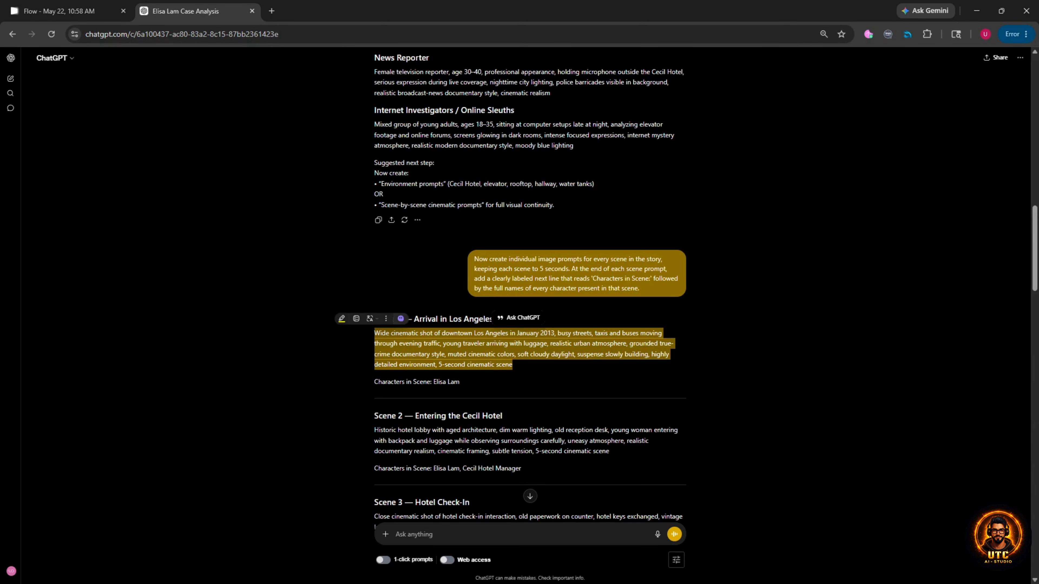
click(355, 344)
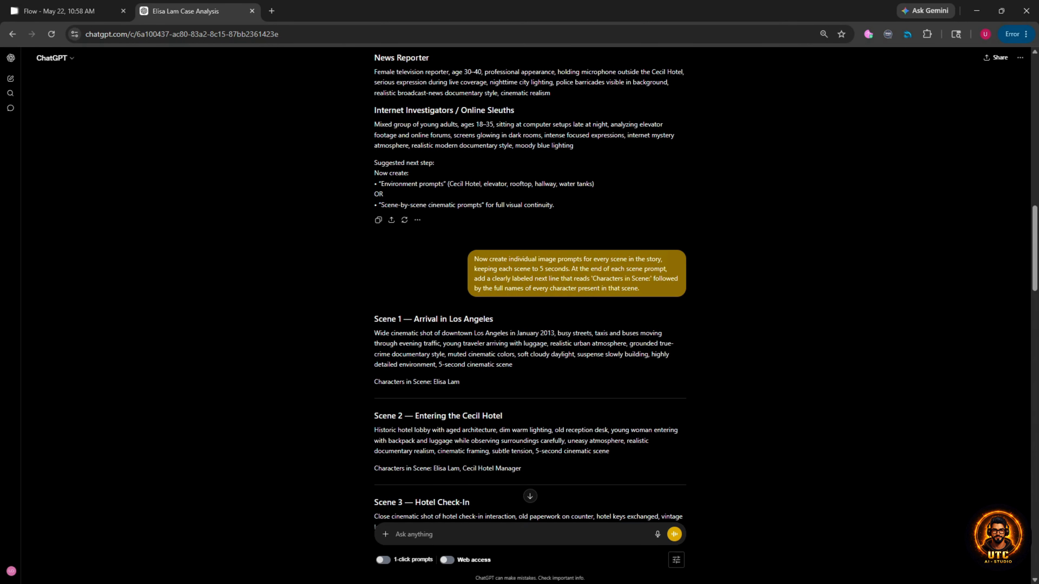
click(61, 11)
key(ctrl+v)
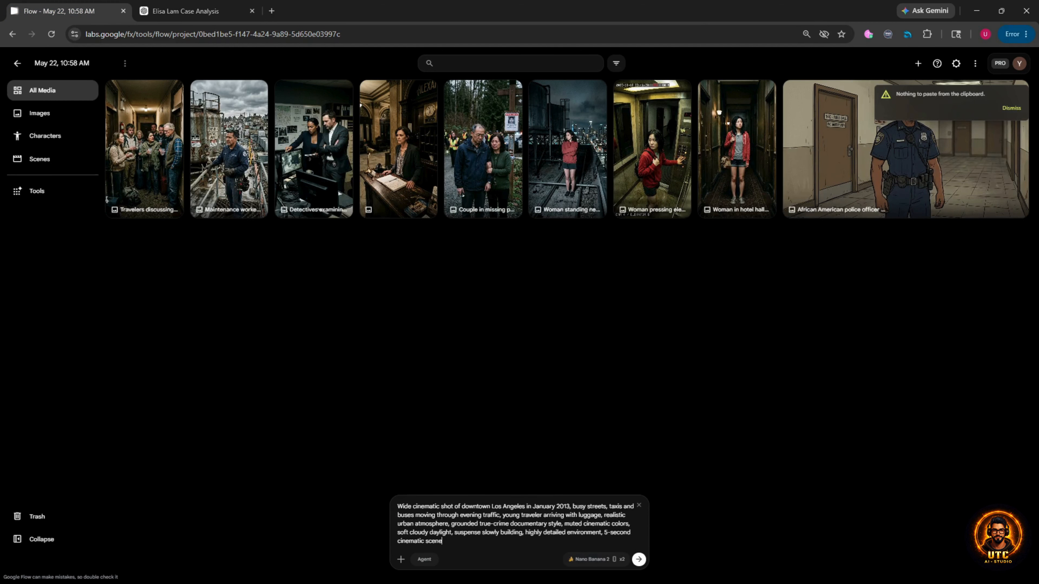
Step: Attach the "Woman in hotel hallway" image as reference and generate the Scene 1 image at 16:9 with one output
drag(736, 147, 495, 519)
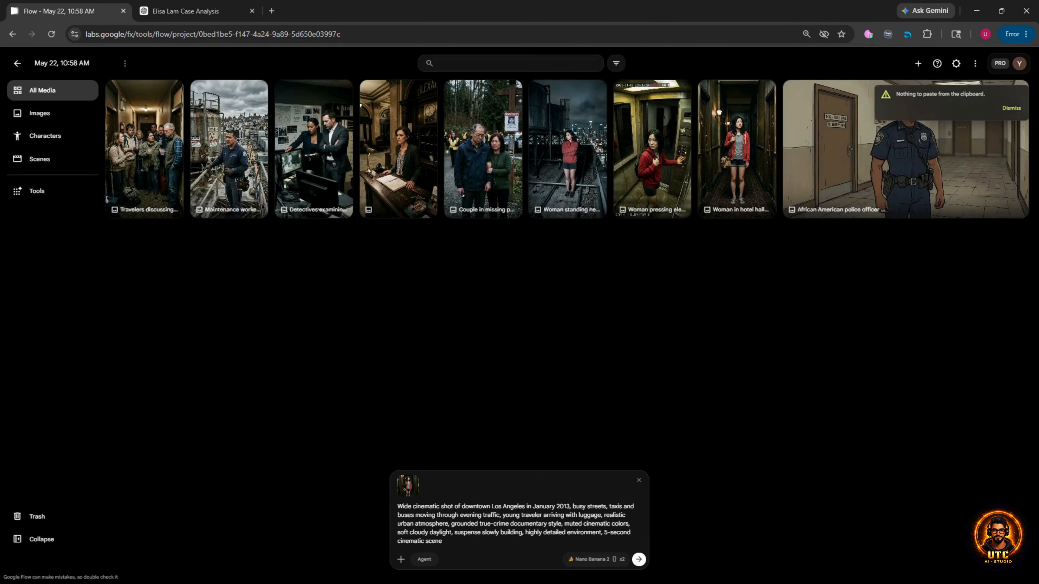
click(596, 559)
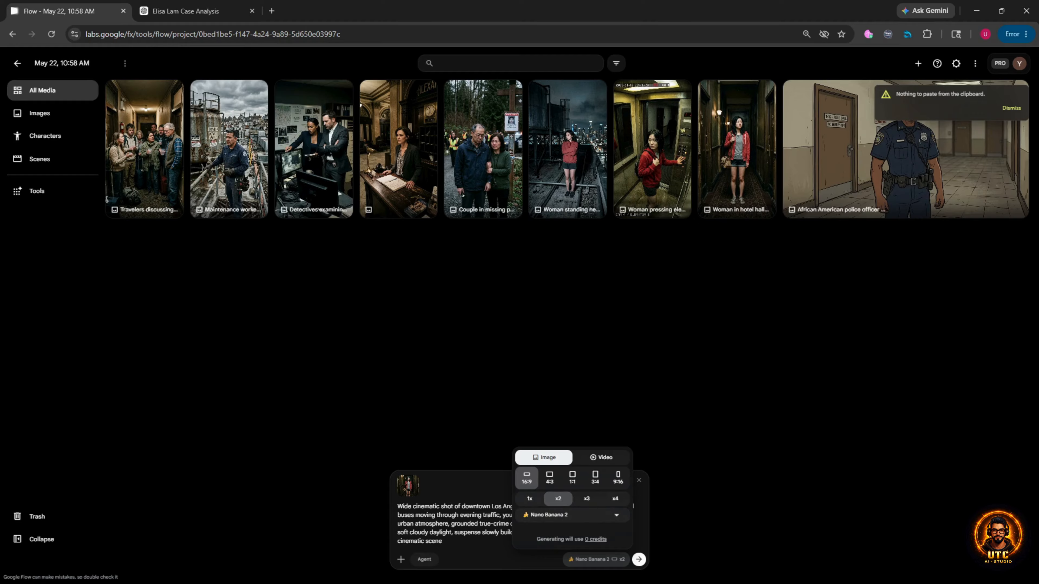
click(639, 560)
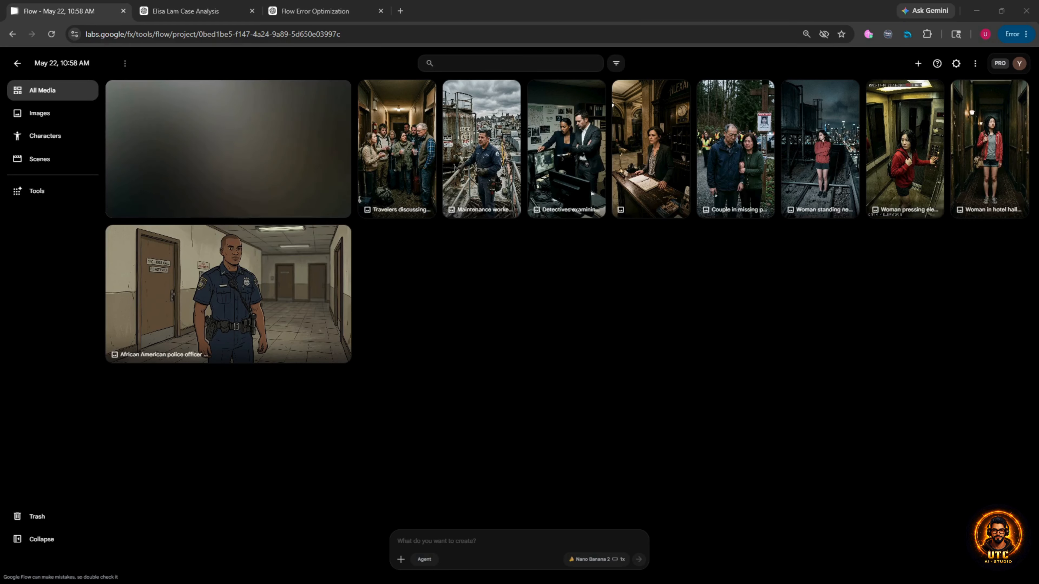
click(228, 149)
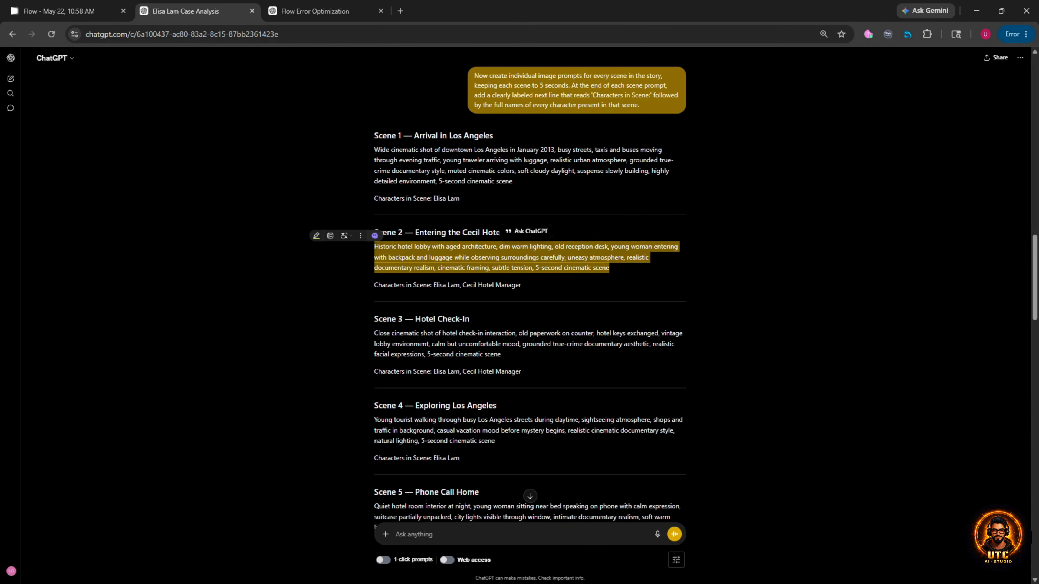
Step: Paste the copied Scene 2 hotel lobby prompt into Flow, attach the hallway woman and reception desk manager images, and generate the scene
key(ctrl+shift+Tab)
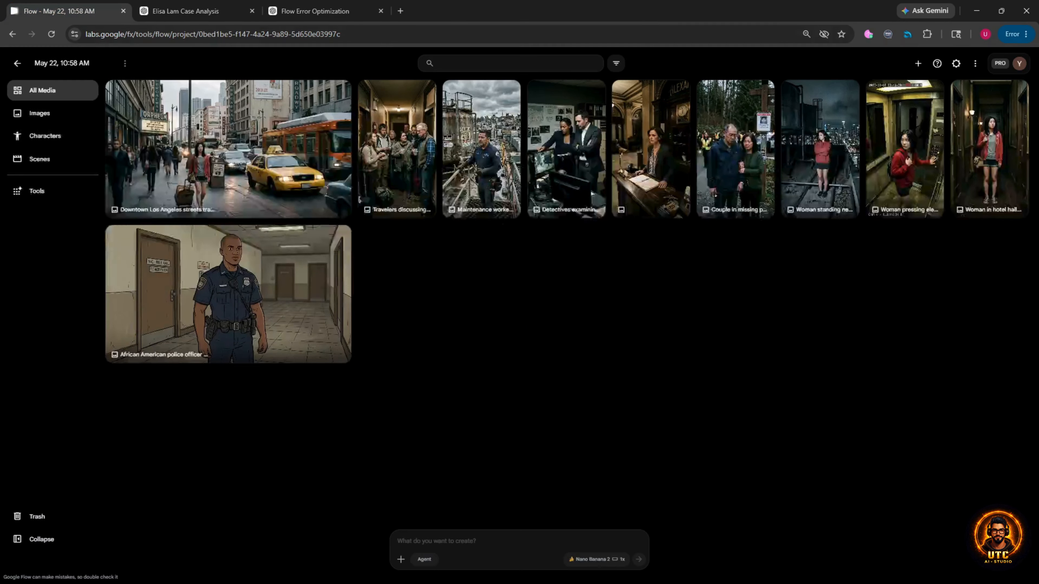
key(ctrl+v)
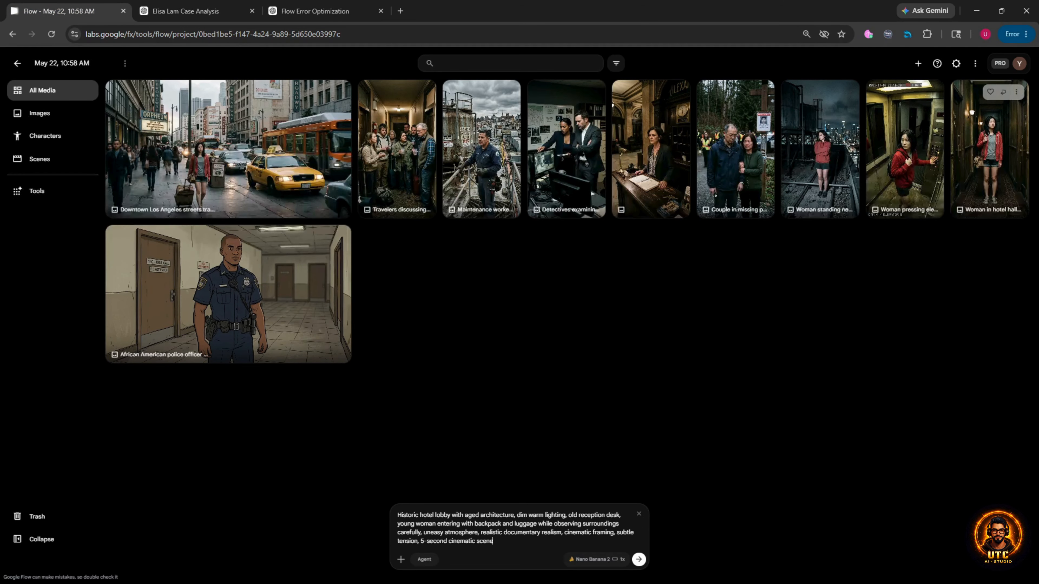
drag(990, 148, 532, 528)
drag(651, 148, 520, 528)
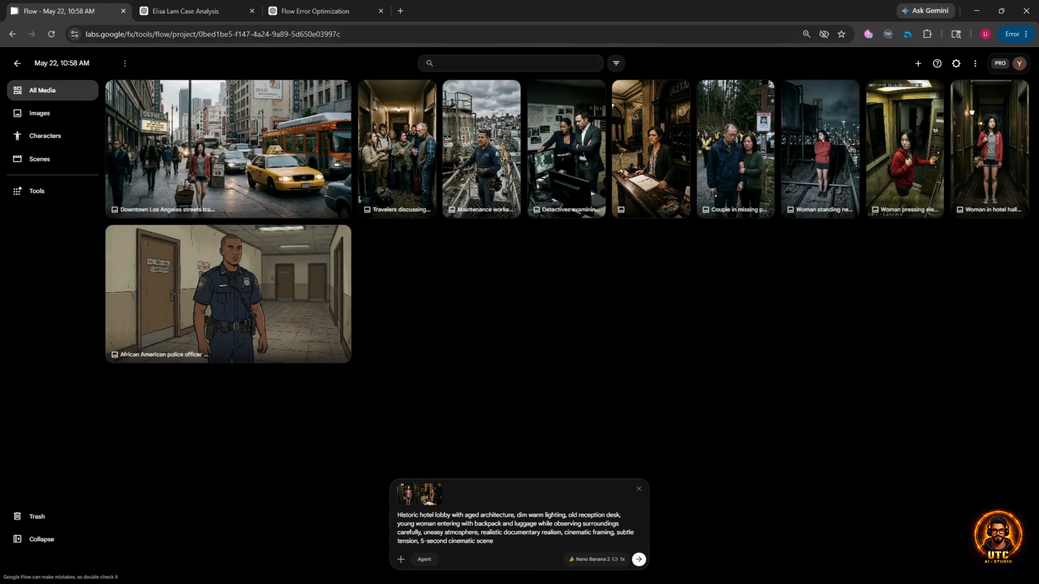
key(Return)
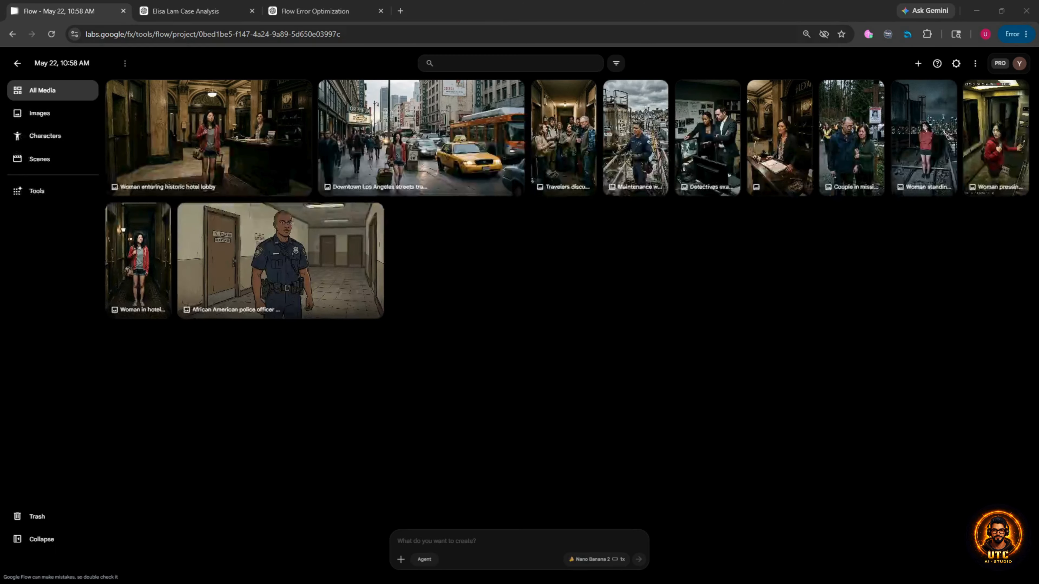
Step: Enter the scene prompt about middle-aged parents speaking emotionally with investigators and attach the "Couple in missing person" image as reference
click(491, 540)
text(Middle-aged parents speaking emotionally with investigators, missing-person posters and documents visible on table, serious investigative environment, realistic emotional restraint, grounded documentary style, somber lighting, 5-second cinematic scene)
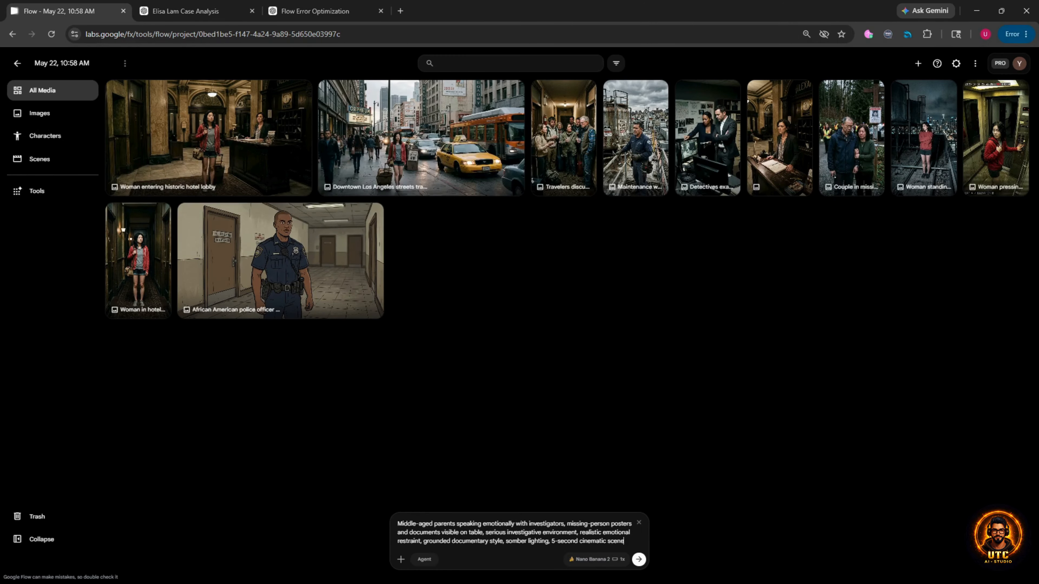
drag(852, 139, 515, 548)
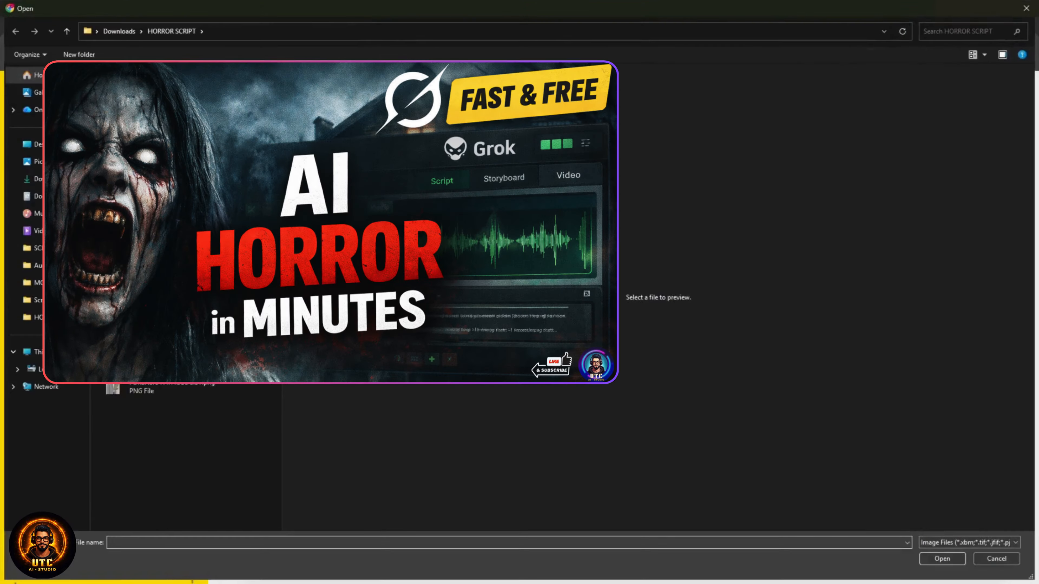
Step: In Whisk, upload the forensic pathologist character PNG from the HORROR SCRIPT folder
click(139, 390)
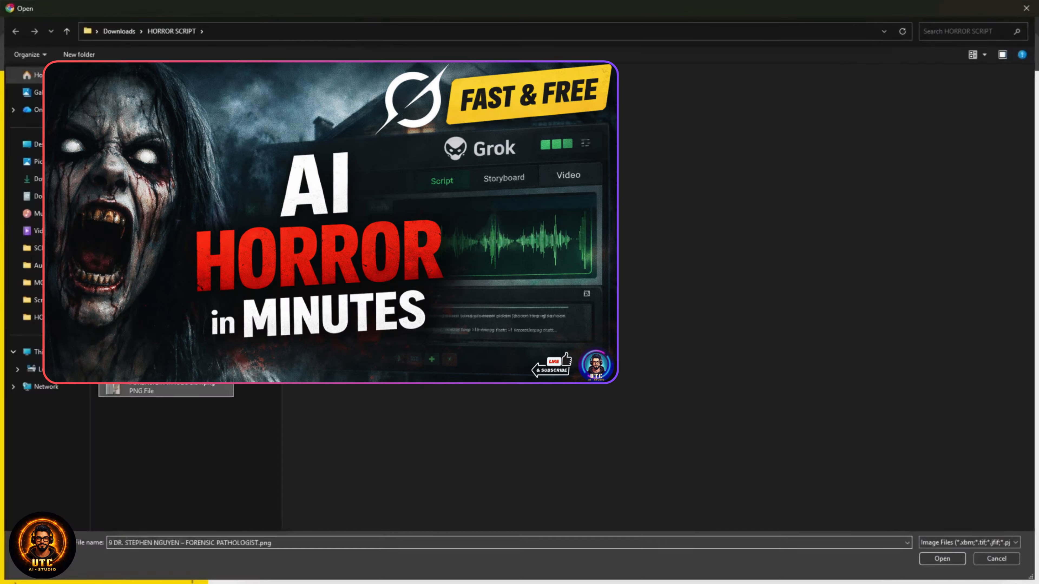
key(Return)
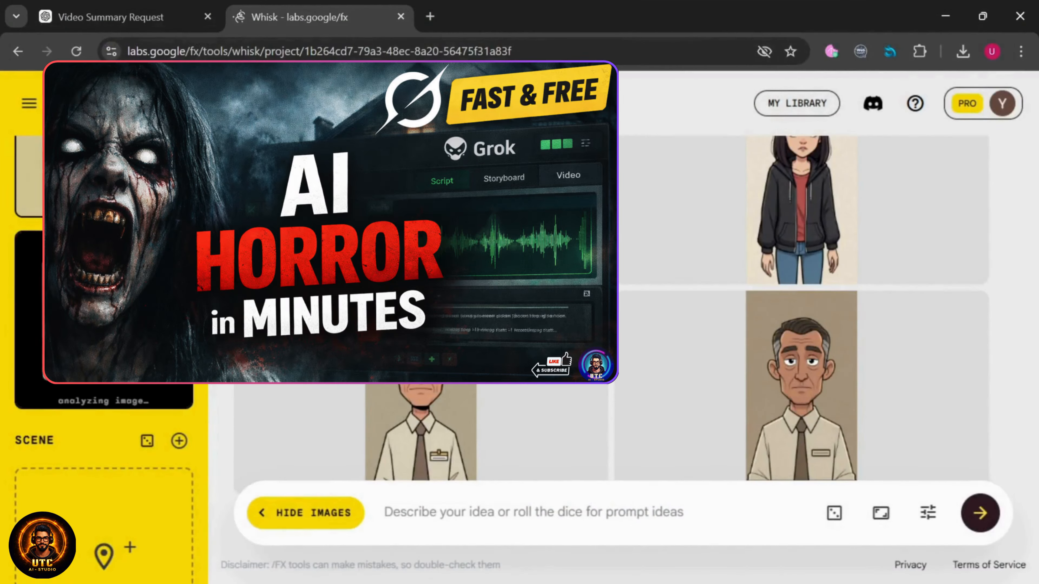